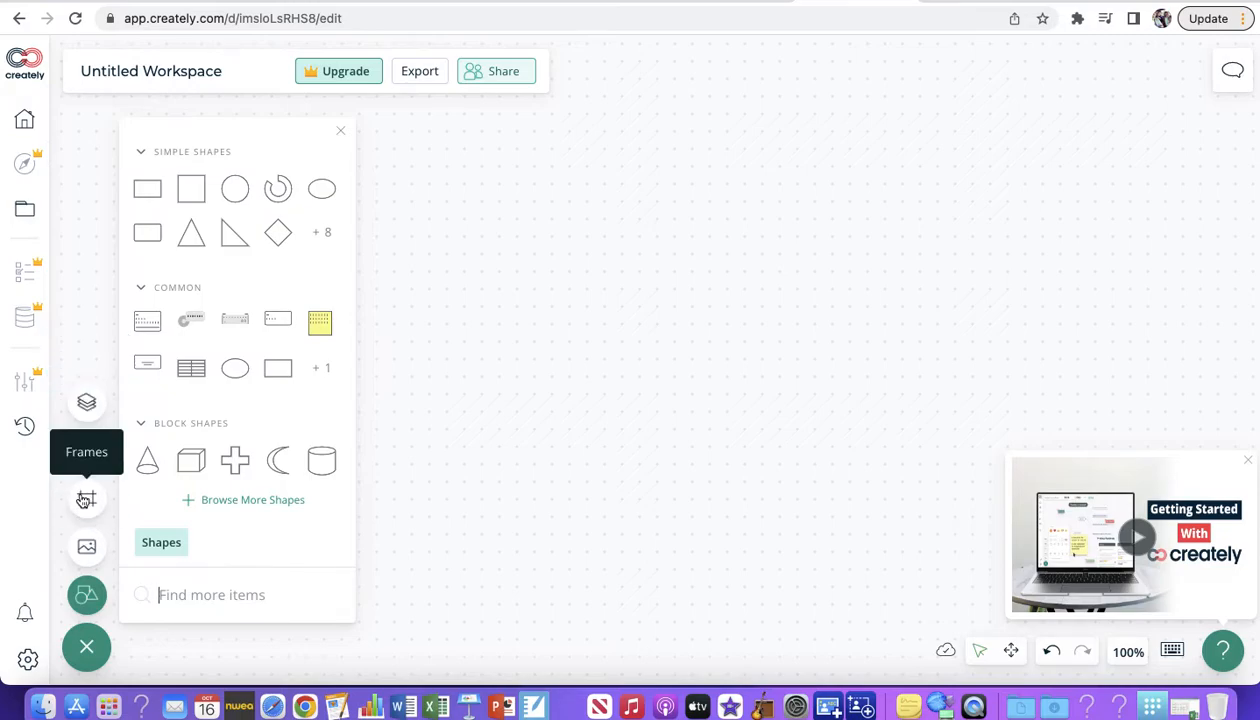
Dismiss the Getting Started video and place a rounded rectangle from the simple shapes on the empty canvas.
{"action": "left_click", "coordinate": [86, 597]}
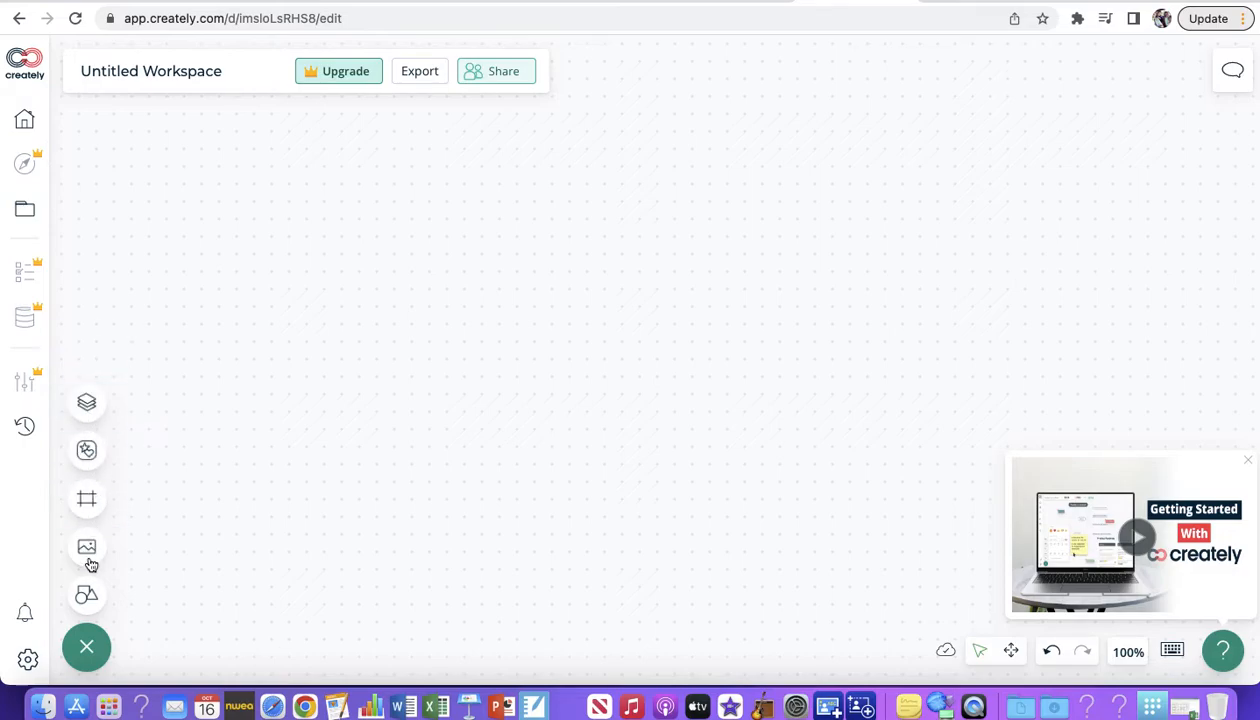
{"action": "left_click", "coordinate": [87, 597]}
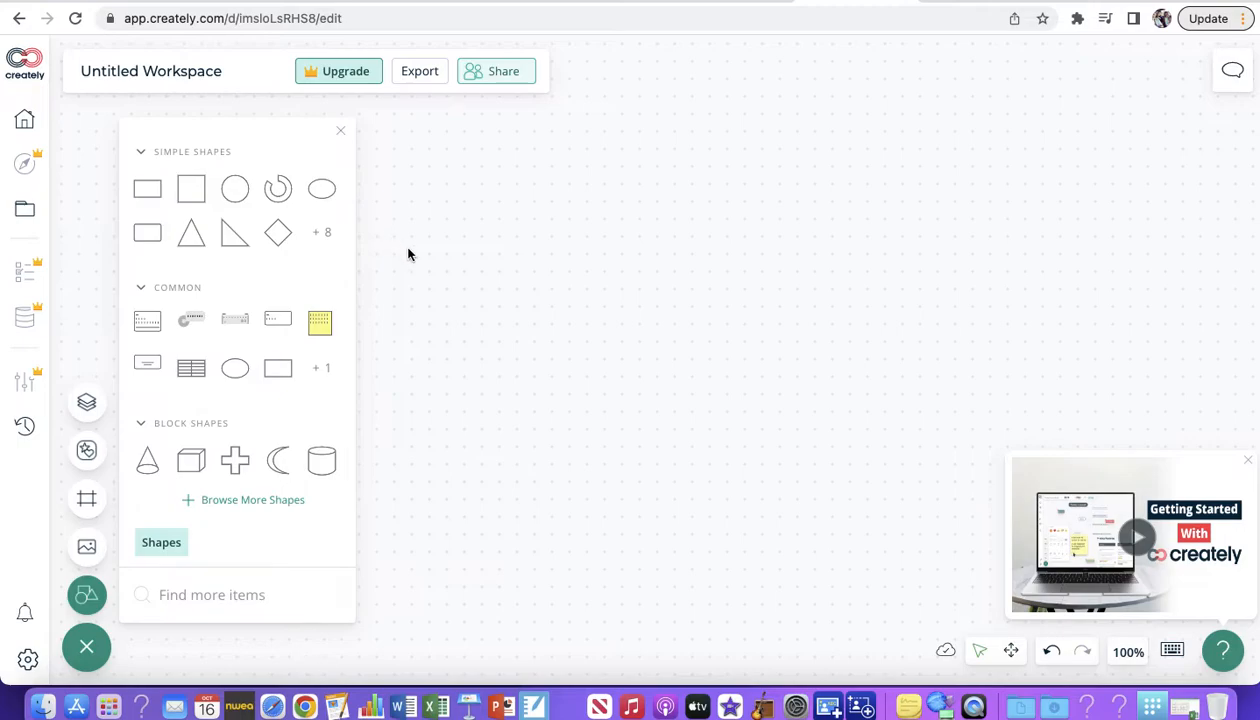
{"action": "left_click", "coordinate": [1248, 462]}
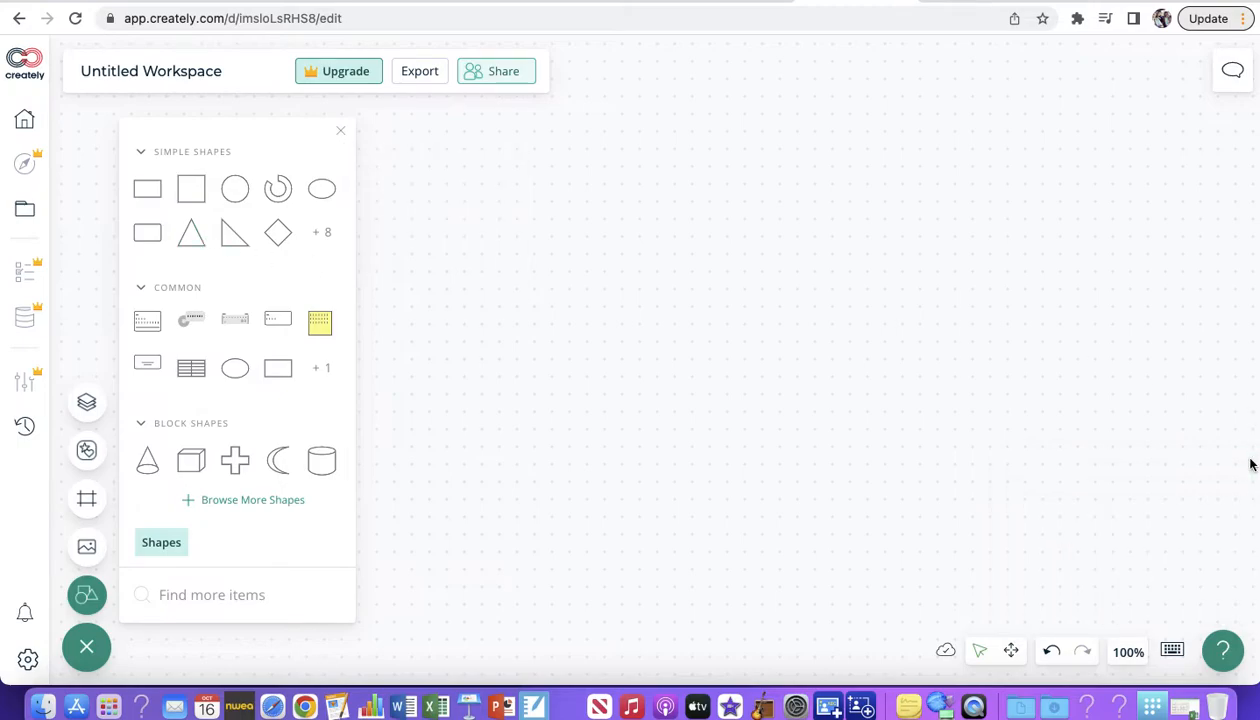
{"action": "mouse_move", "coordinate": [152, 245]}
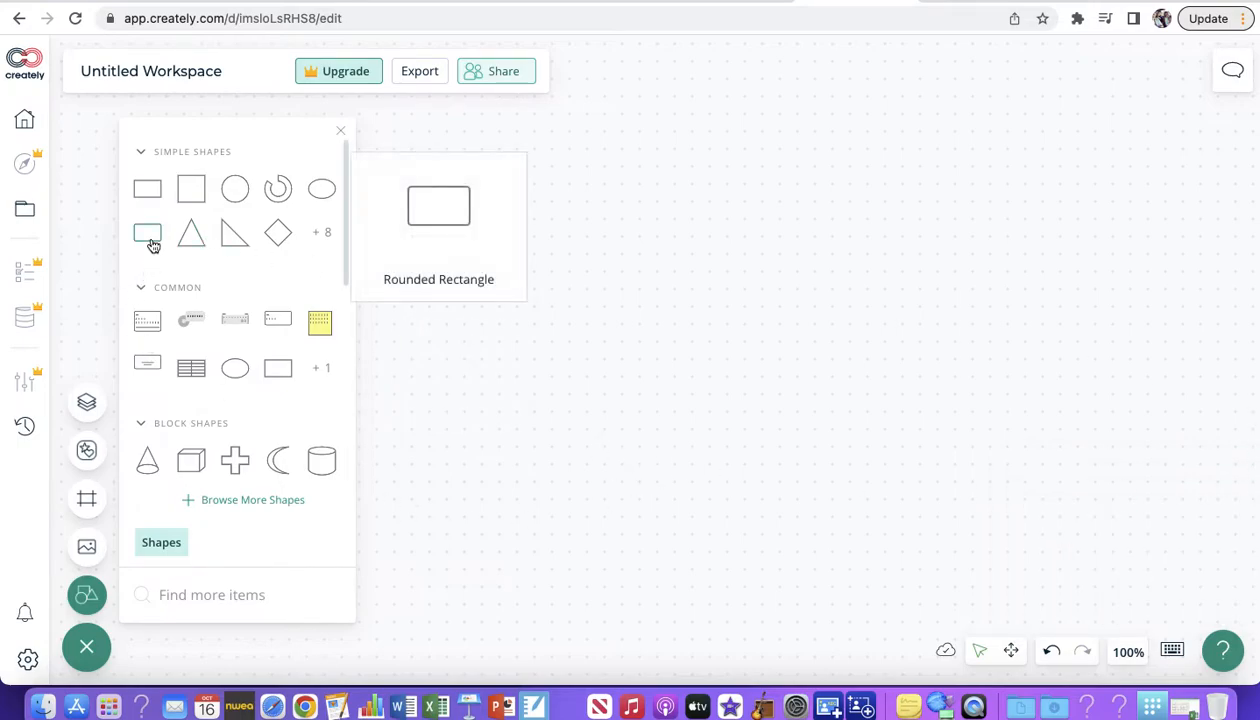
{"action": "left_click_drag", "start_coordinate": [152, 245], "coordinate": [636, 335]}
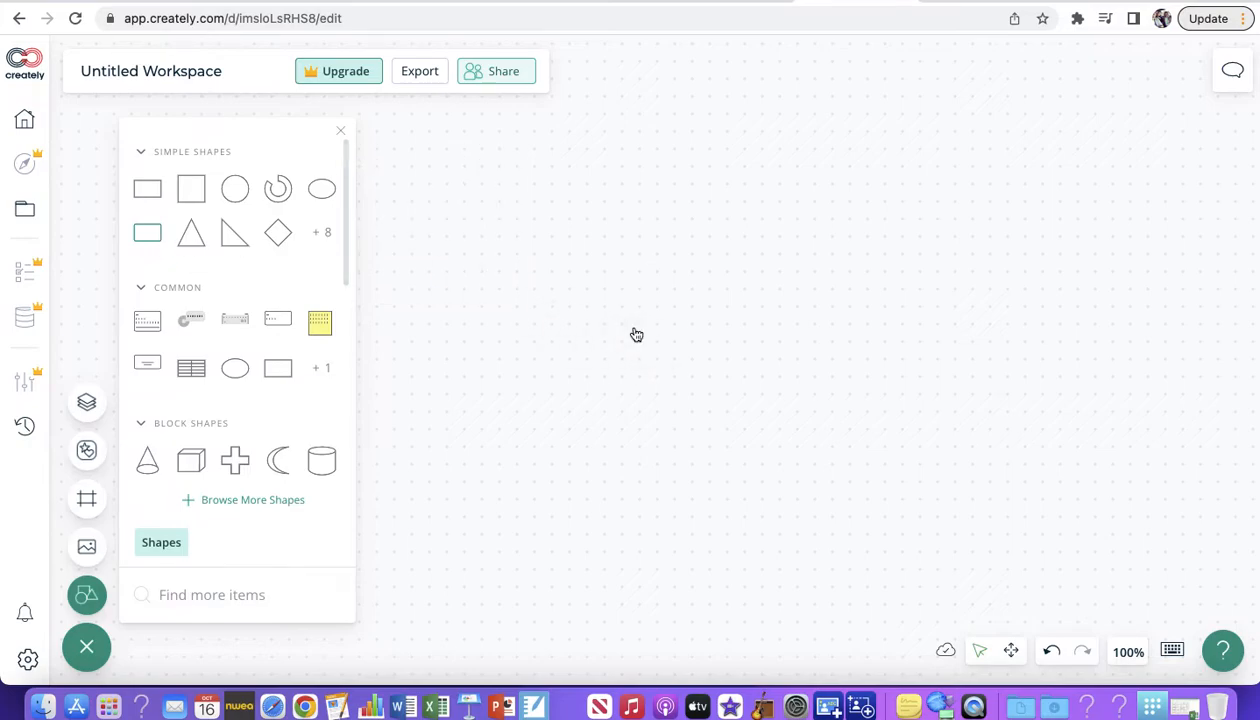
{"action": "left_click_drag", "start_coordinate": [670, 384], "coordinate": [562, 385]}
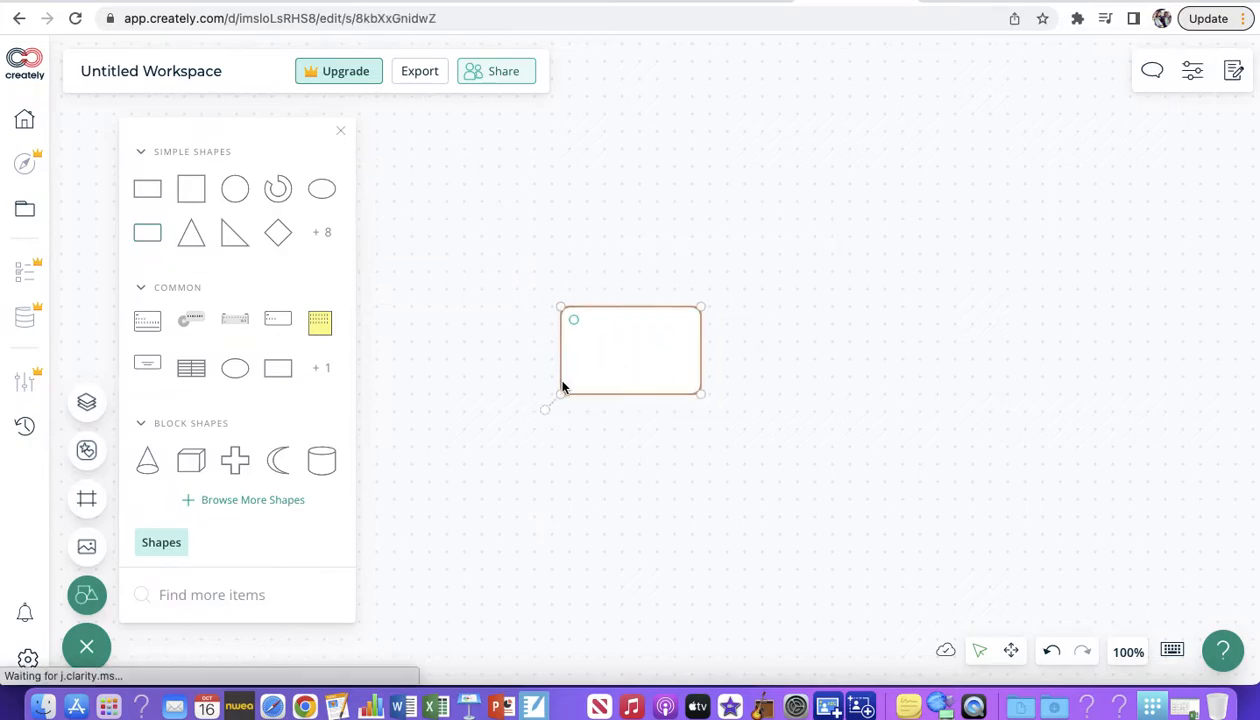
Close the shape library, move the rounded rectangle to the upper part of the canvas and label it "Denali National Park Food Web".
{"action": "left_click", "coordinate": [341, 139]}
{"action": "left_click_drag", "start_coordinate": [604, 353], "coordinate": [569, 165]}
{"action": "double_click", "coordinate": [558, 156]}
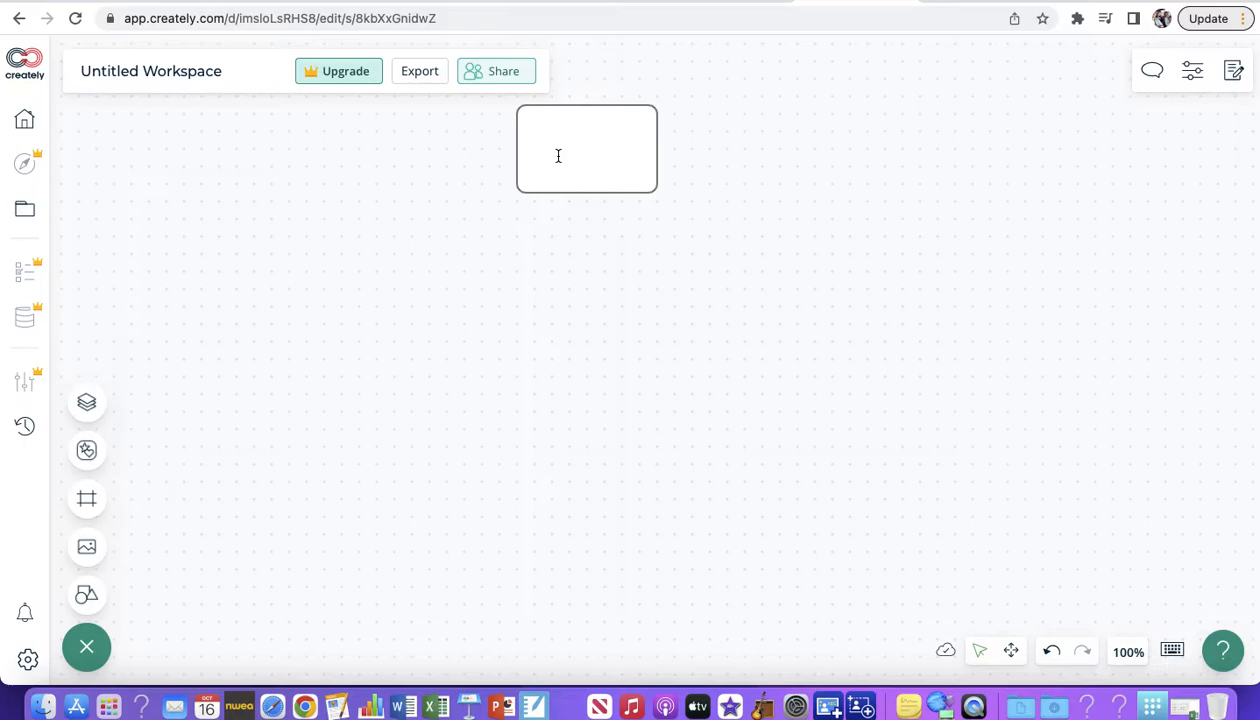
{"action": "type", "text": "Denali National Park Food We"}
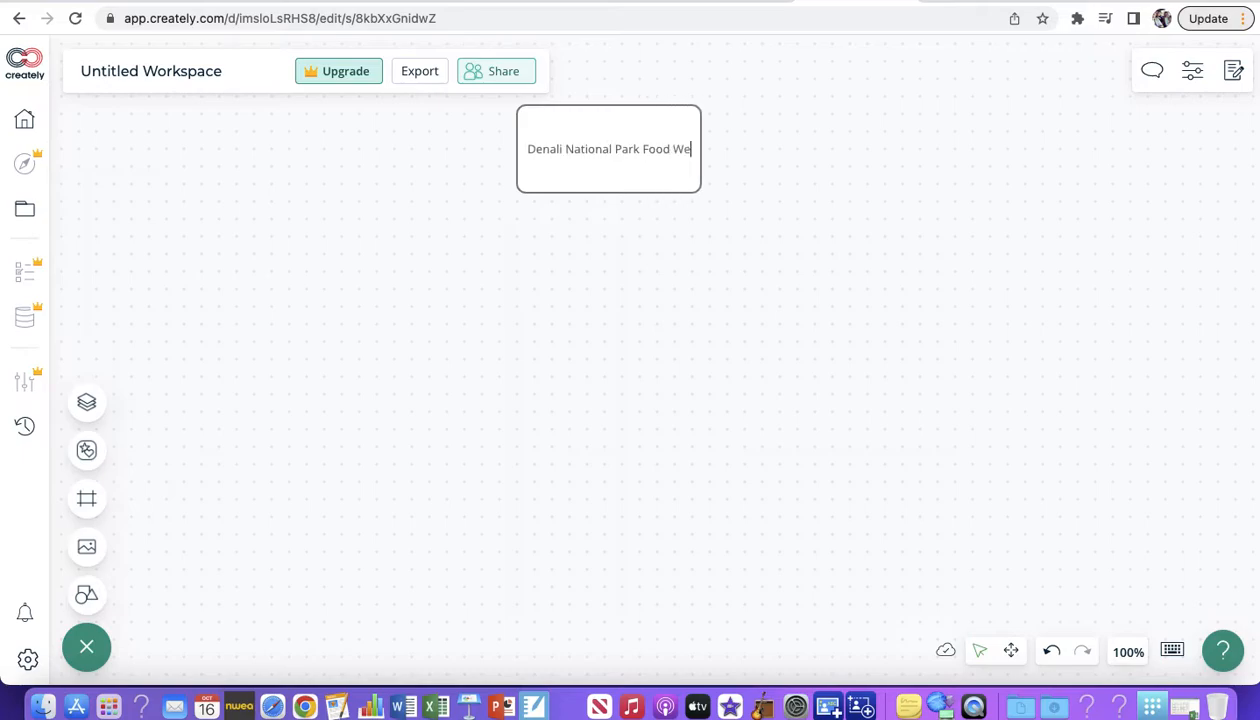
{"action": "type", "text": "b"}
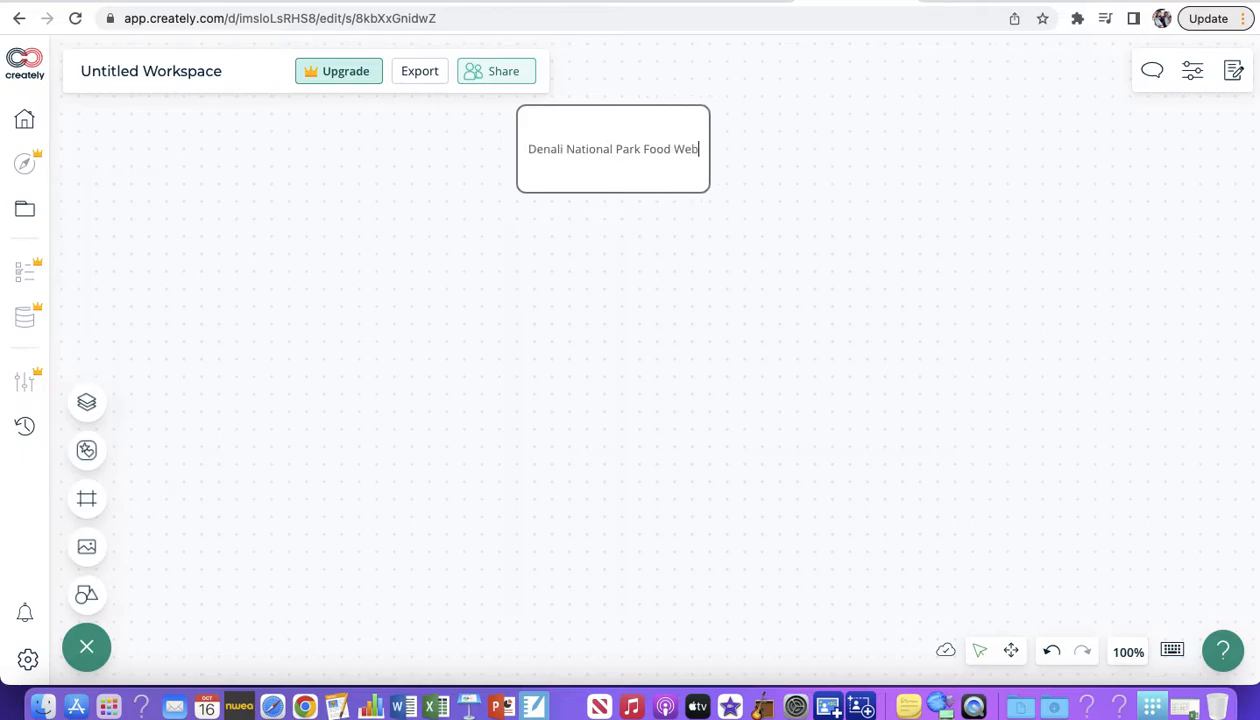
{"action": "left_click", "coordinate": [641, 149]}
{"action": "key", "text": "Return"}
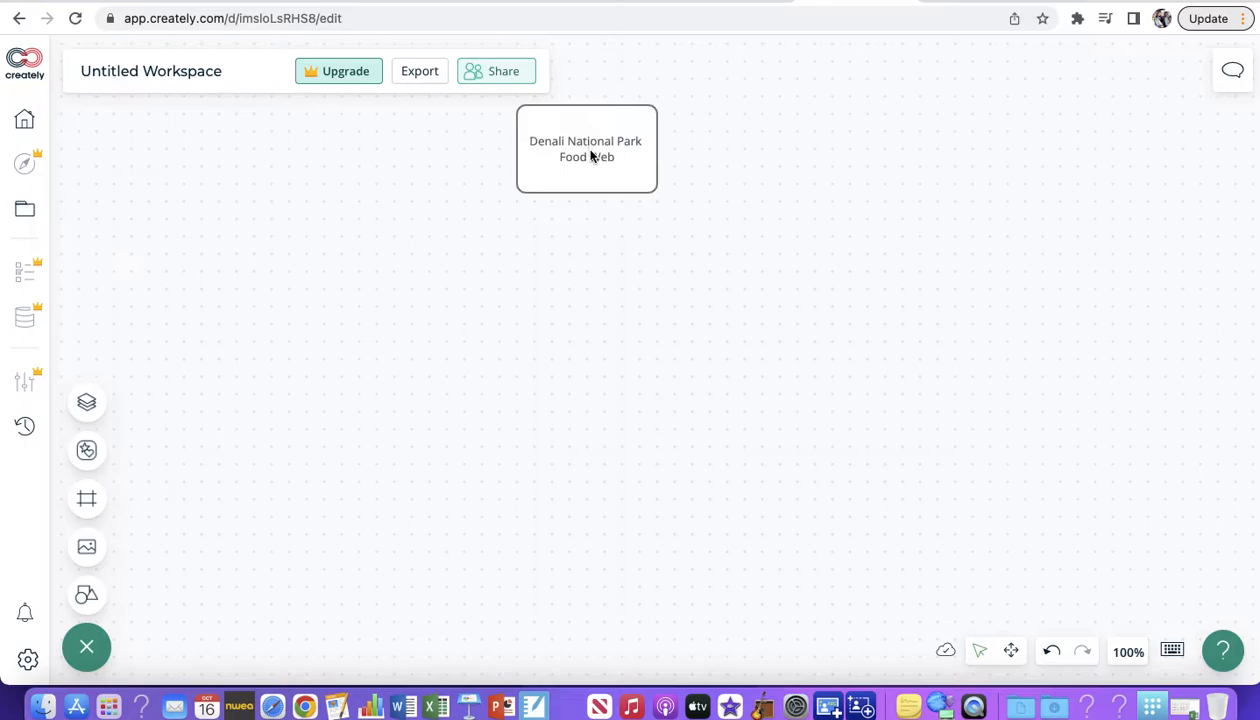
Make the Denali National Park Food Web box wider and shorter, and move it up and right to the canvas's top centre.
{"action": "left_click", "coordinate": [613, 181]}
{"action": "left_click_drag", "start_coordinate": [656, 194], "coordinate": [692, 160]}
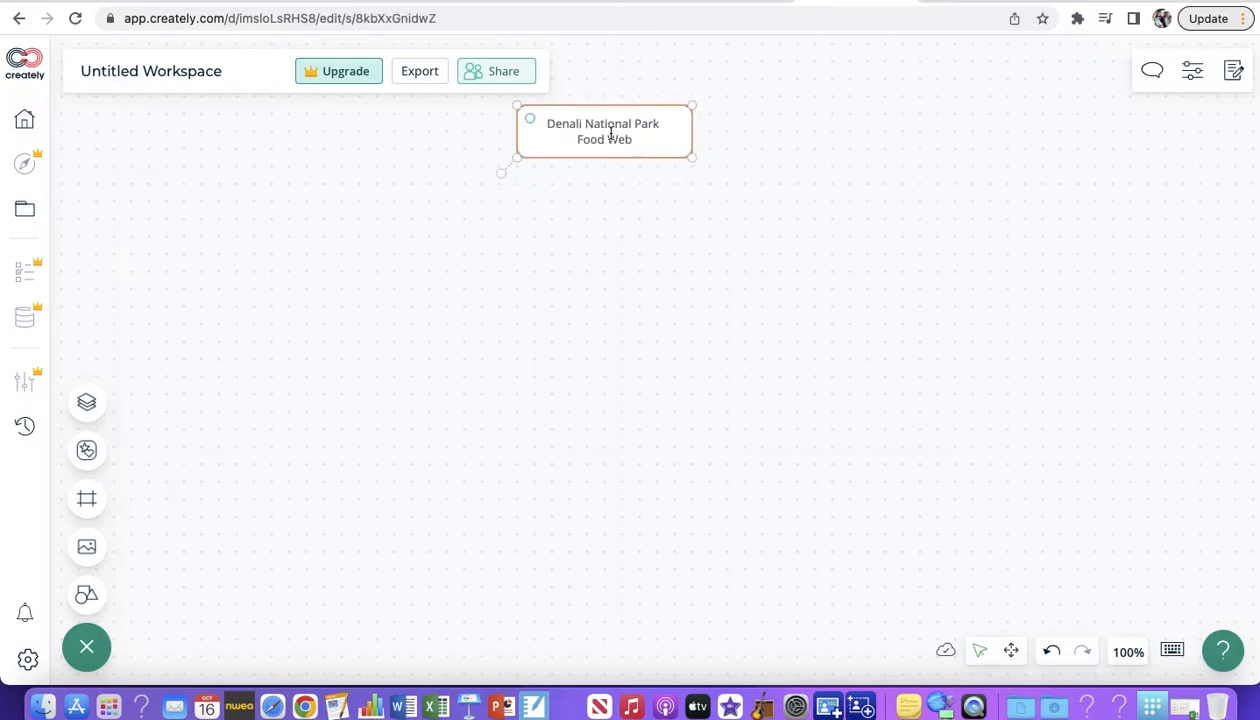
{"action": "left_click_drag", "start_coordinate": [600, 130], "coordinate": [716, 96]}
{"action": "left_click", "coordinate": [575, 187]}
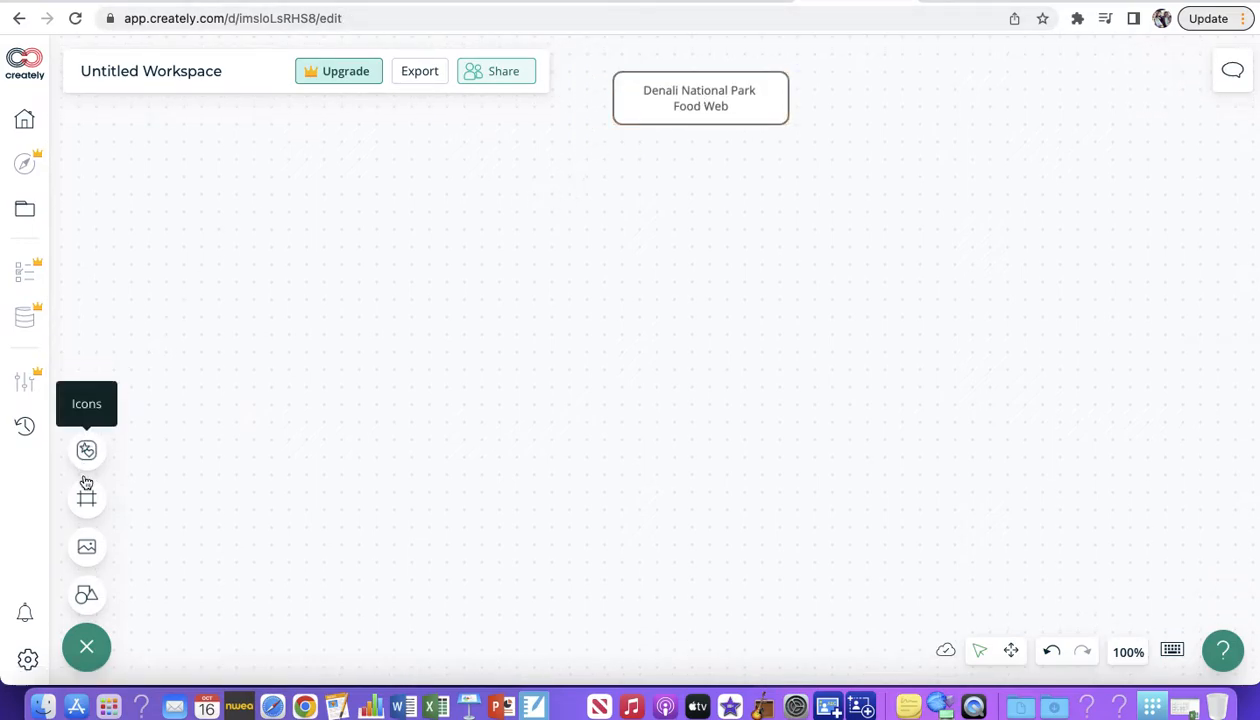
Add a second rounded rectangle below the title box and fill it with olive green.
{"action": "left_click", "coordinate": [86, 598]}
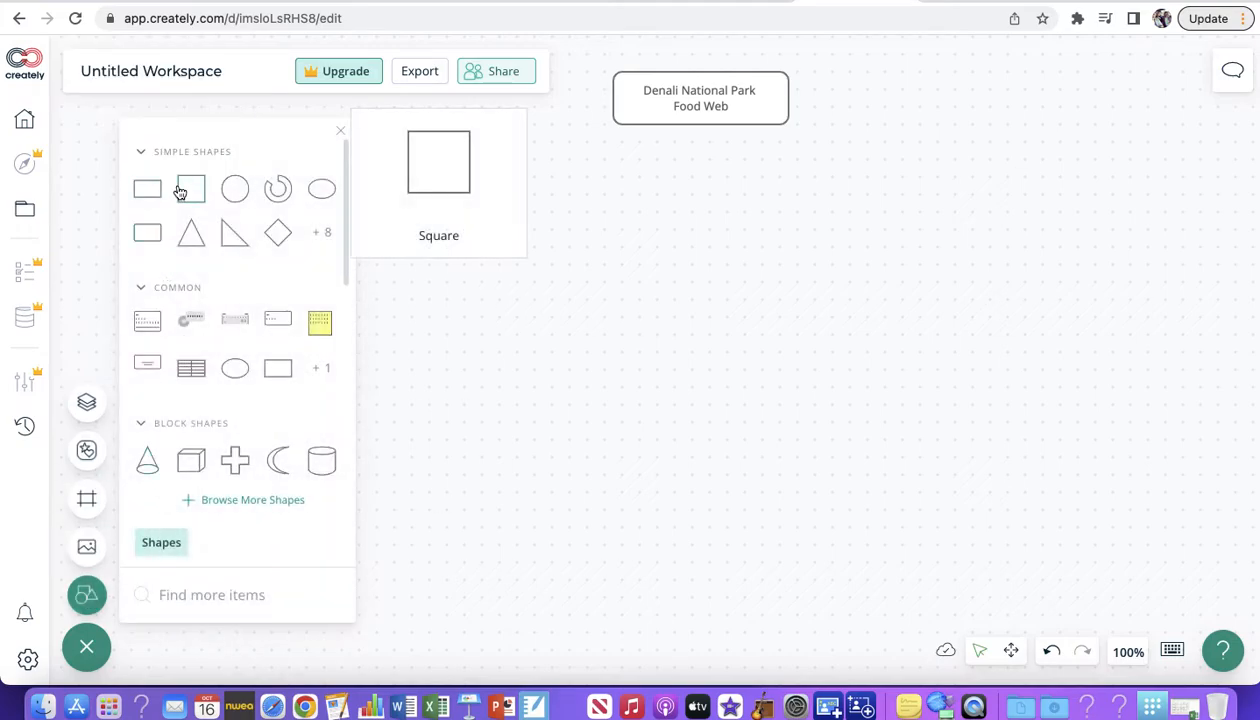
{"action": "left_click_drag", "start_coordinate": [148, 236], "coordinate": [591, 413]}
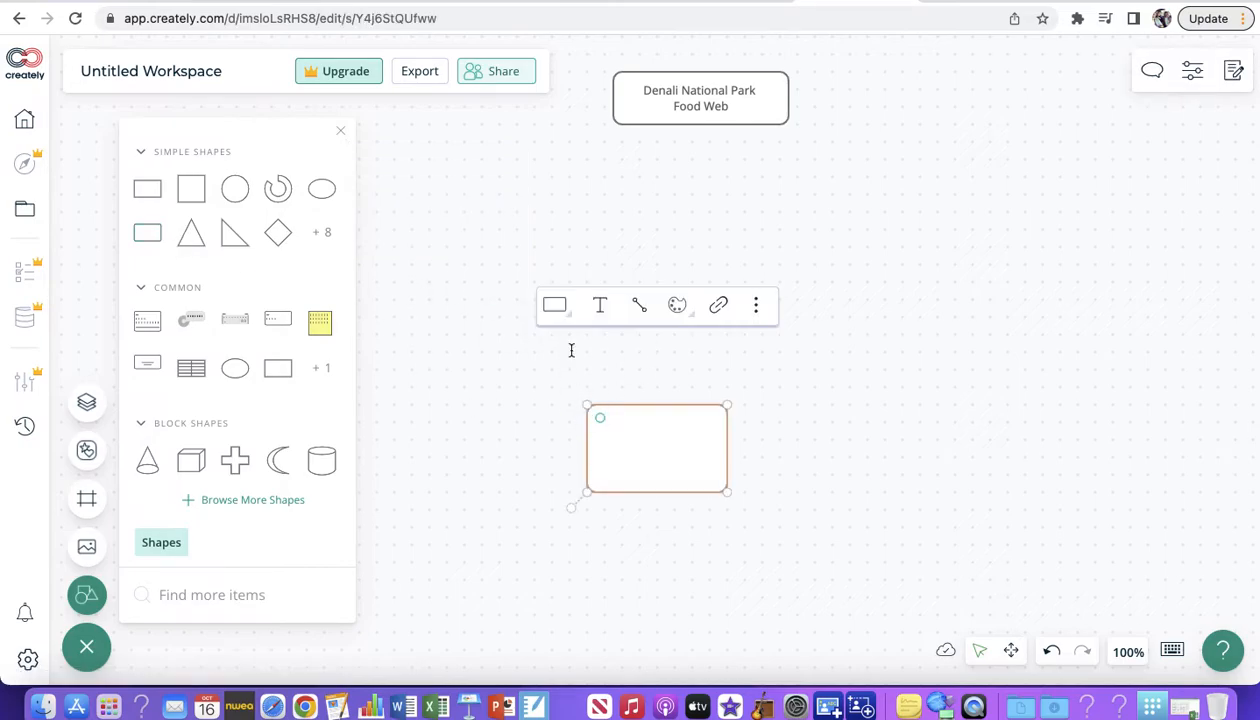
{"action": "left_click", "coordinate": [557, 306]}
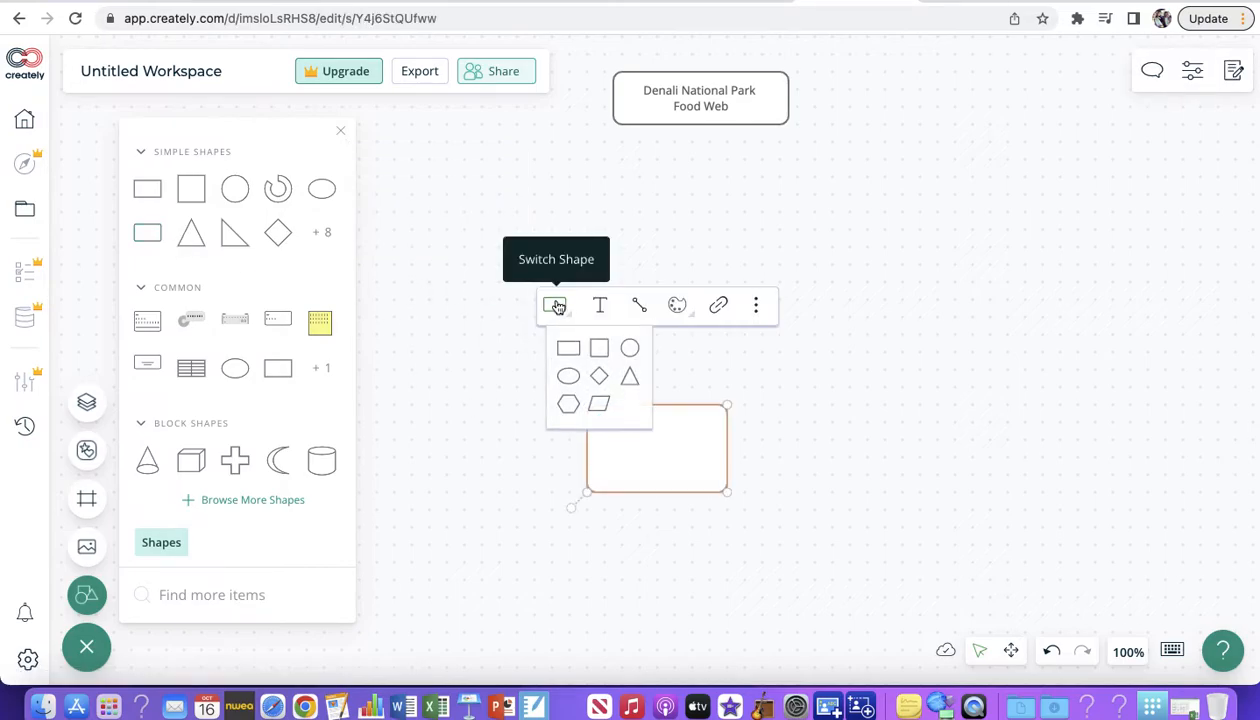
{"action": "left_click", "coordinate": [678, 306]}
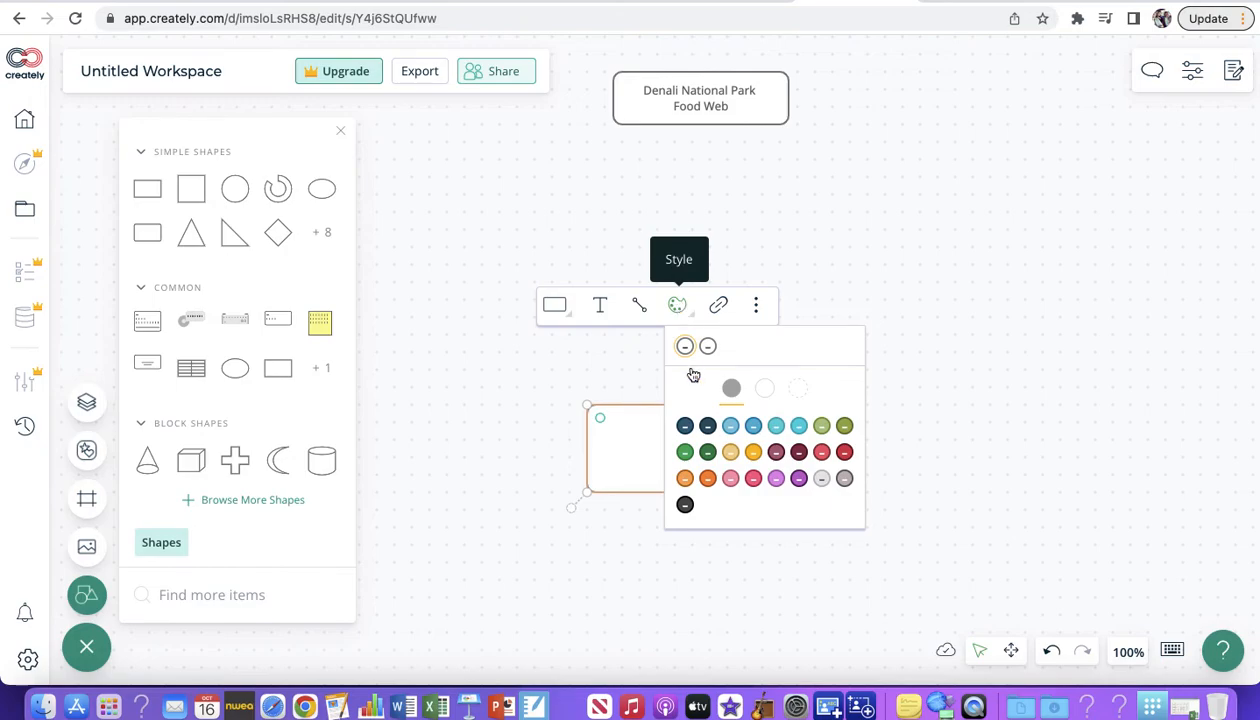
{"action": "left_click", "coordinate": [844, 428]}
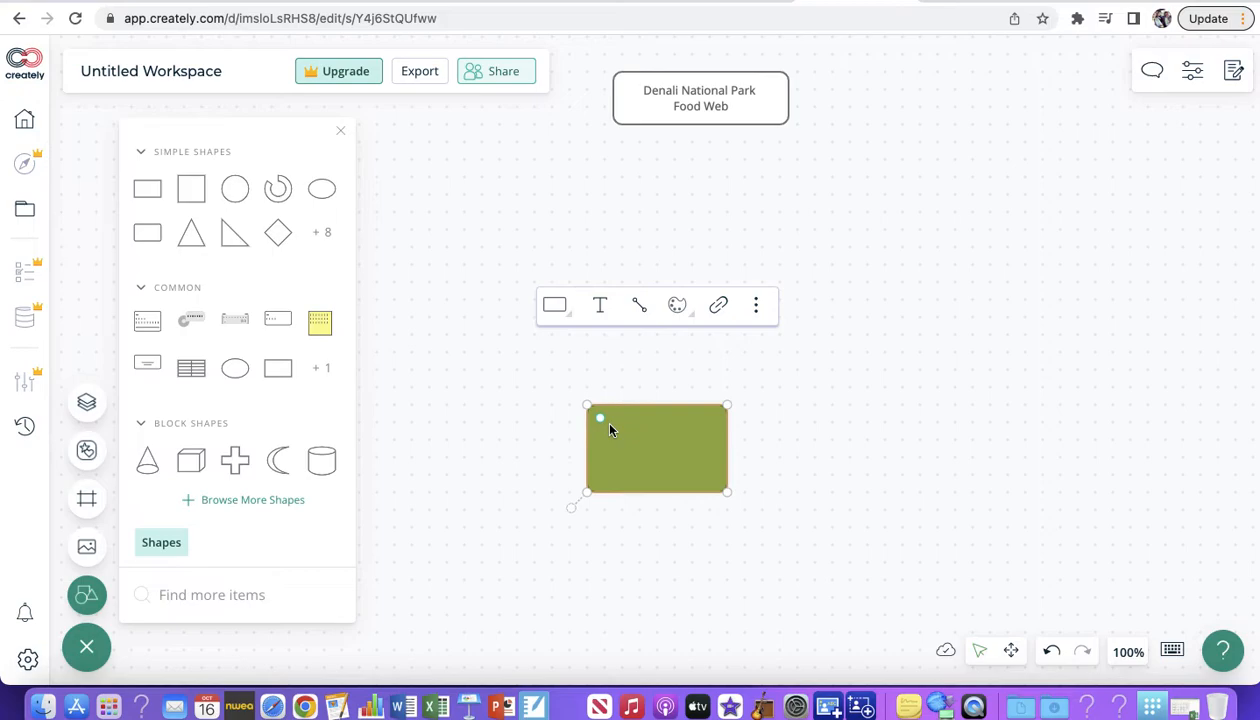
{"action": "key", "text": "BackSpace"}
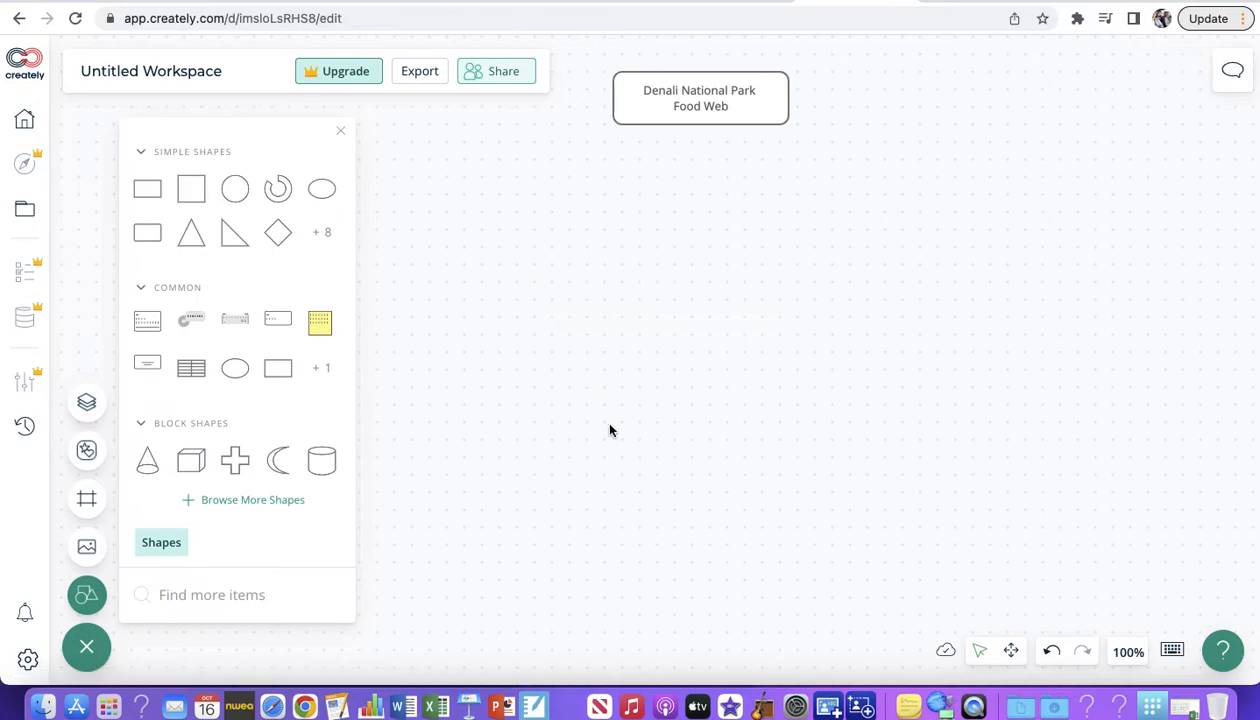
{"action": "key", "text": "super+z"}
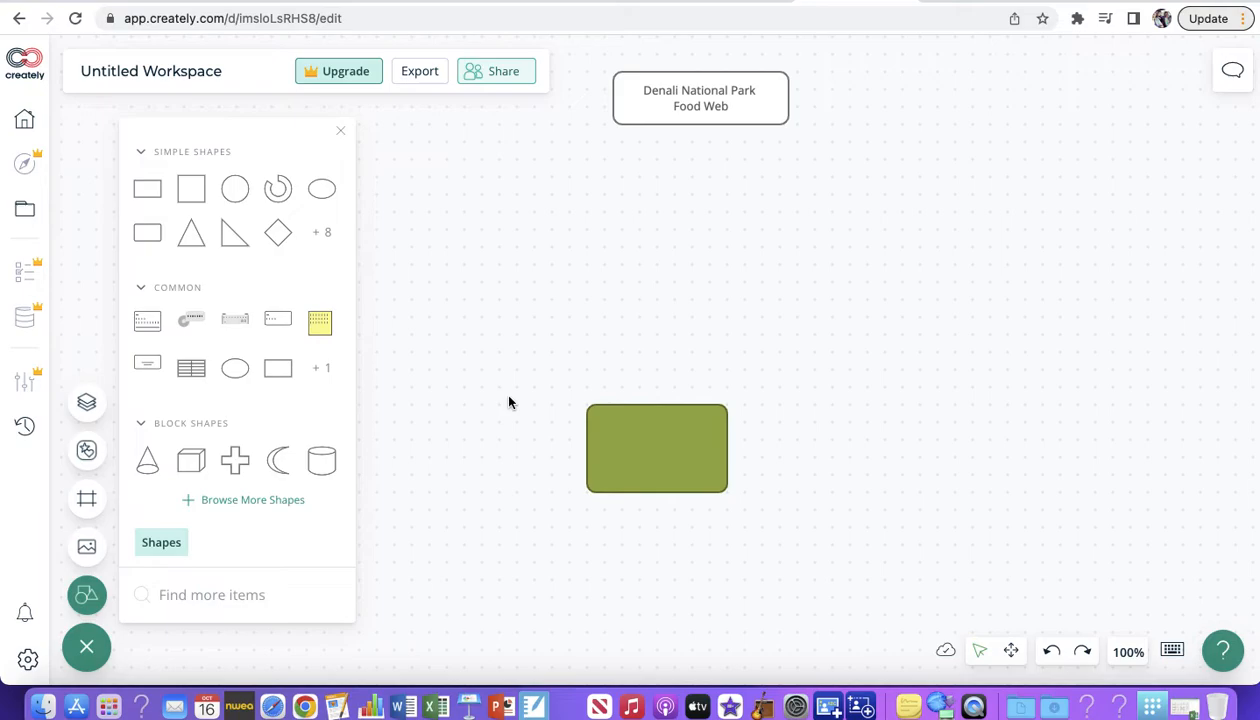
Label the green rounded rectangle "Sea Otter" and resize it into a slim, slightly wider box.
{"action": "left_click", "coordinate": [644, 432]}
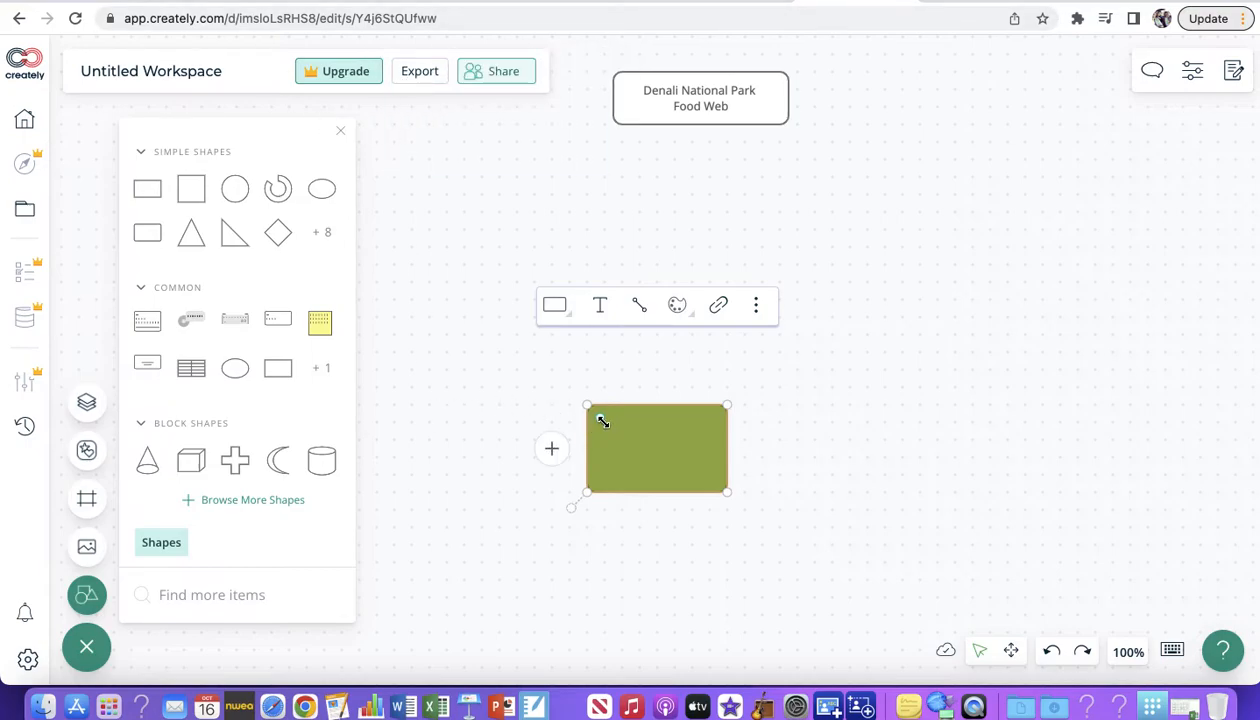
{"action": "left_click_drag", "start_coordinate": [601, 420], "coordinate": [604, 422]}
{"action": "type", "text": "te"}
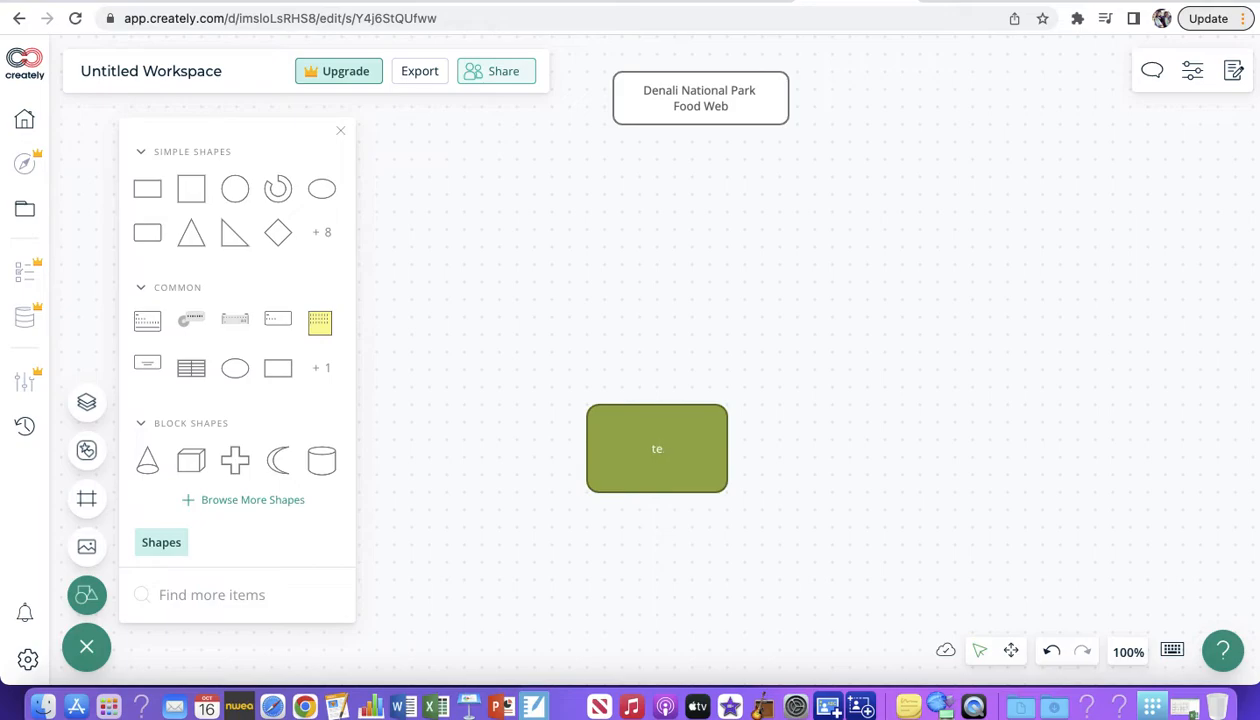
{"action": "type", "text": "rSea Otter"}
{"action": "left_click", "coordinate": [674, 432]}
{"action": "left_click_drag", "start_coordinate": [727, 493], "coordinate": [737, 442]}
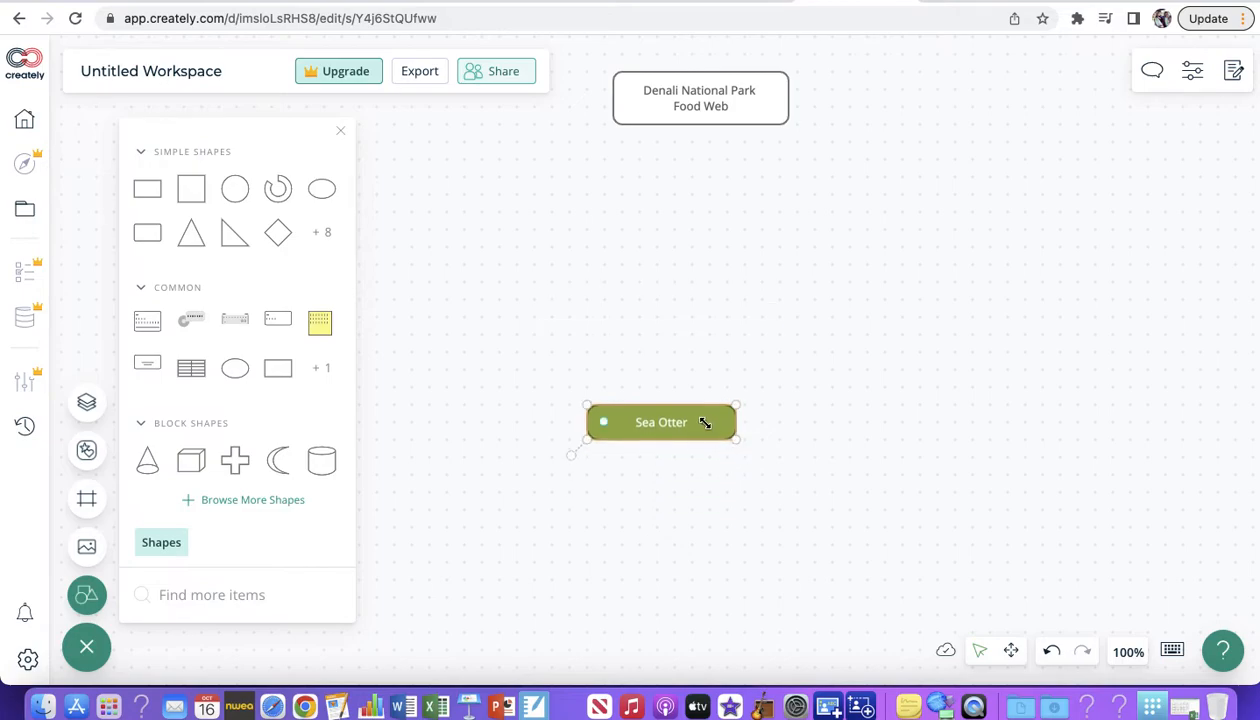
Move the Sea Otter box up and right so it sits beneath the title box.
{"action": "left_click", "coordinate": [662, 373]}
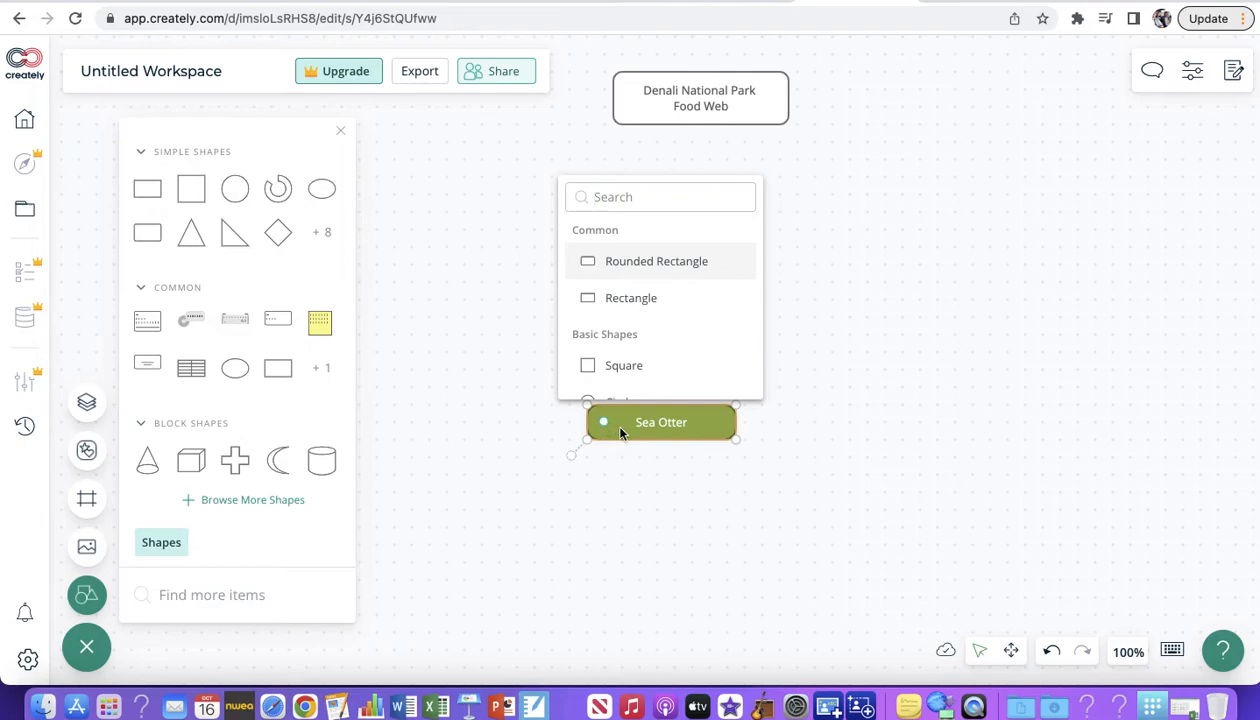
{"action": "left_click", "coordinate": [886, 298]}
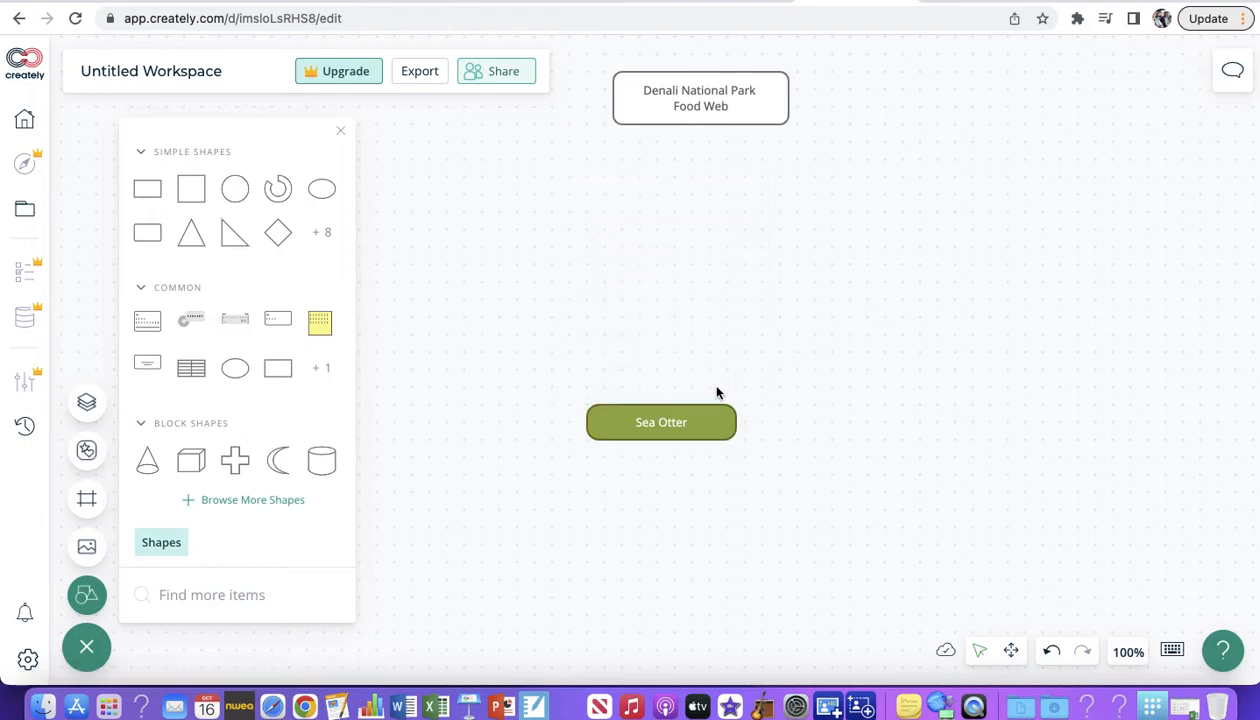
{"action": "left_click_drag", "start_coordinate": [705, 430], "coordinate": [731, 360]}
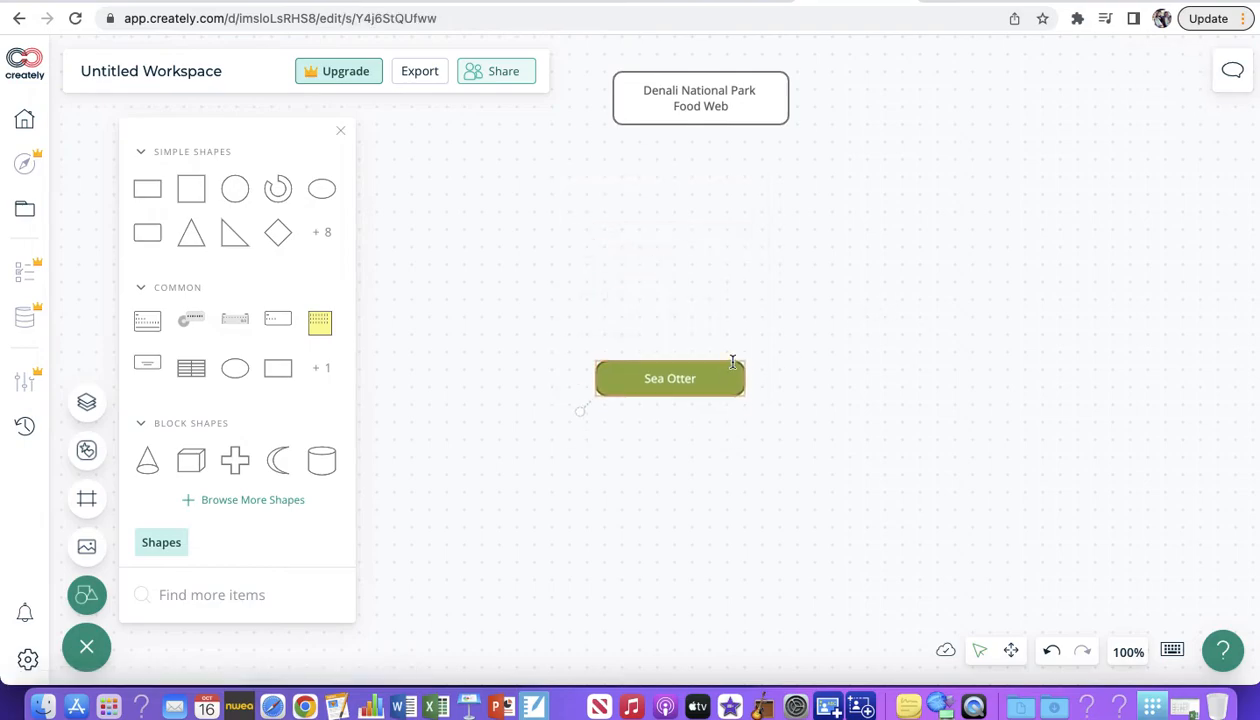
{"action": "left_click", "coordinate": [840, 347]}
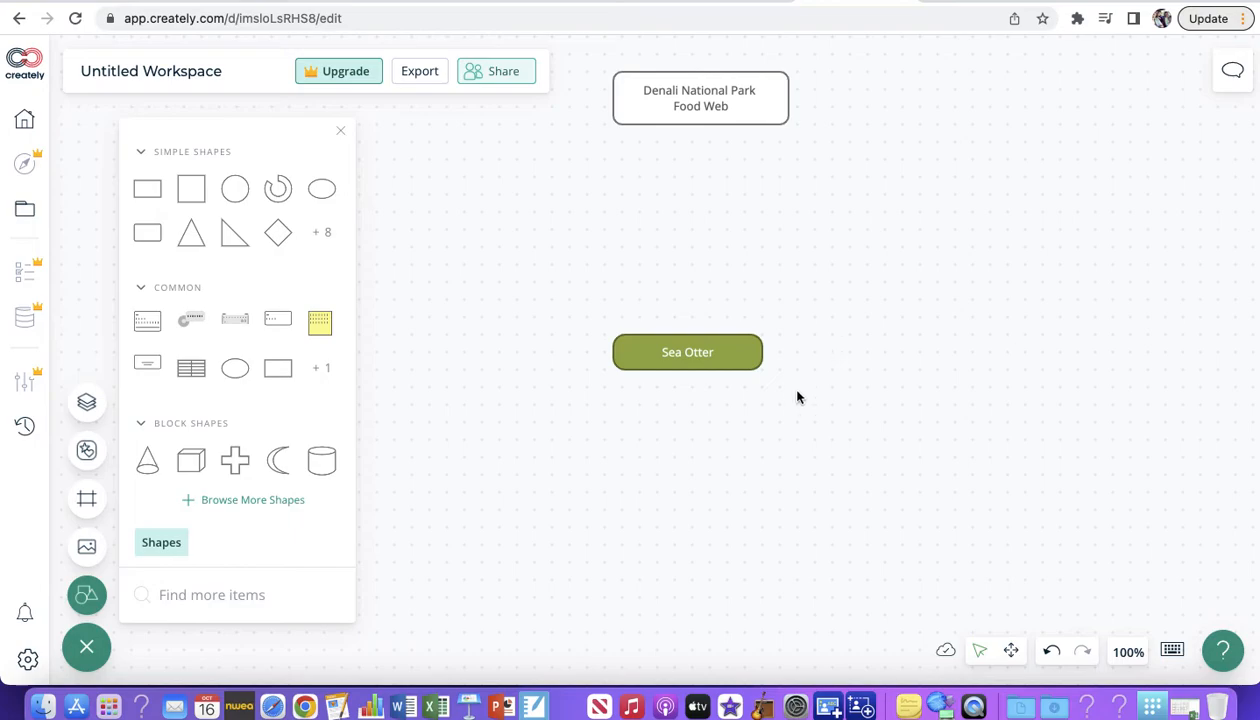
Add a rounded rectangle below and right of Sea Otter, label it "Sea stars" and reduce its height to a slim box.
{"action": "mouse_move", "coordinate": [147, 235]}
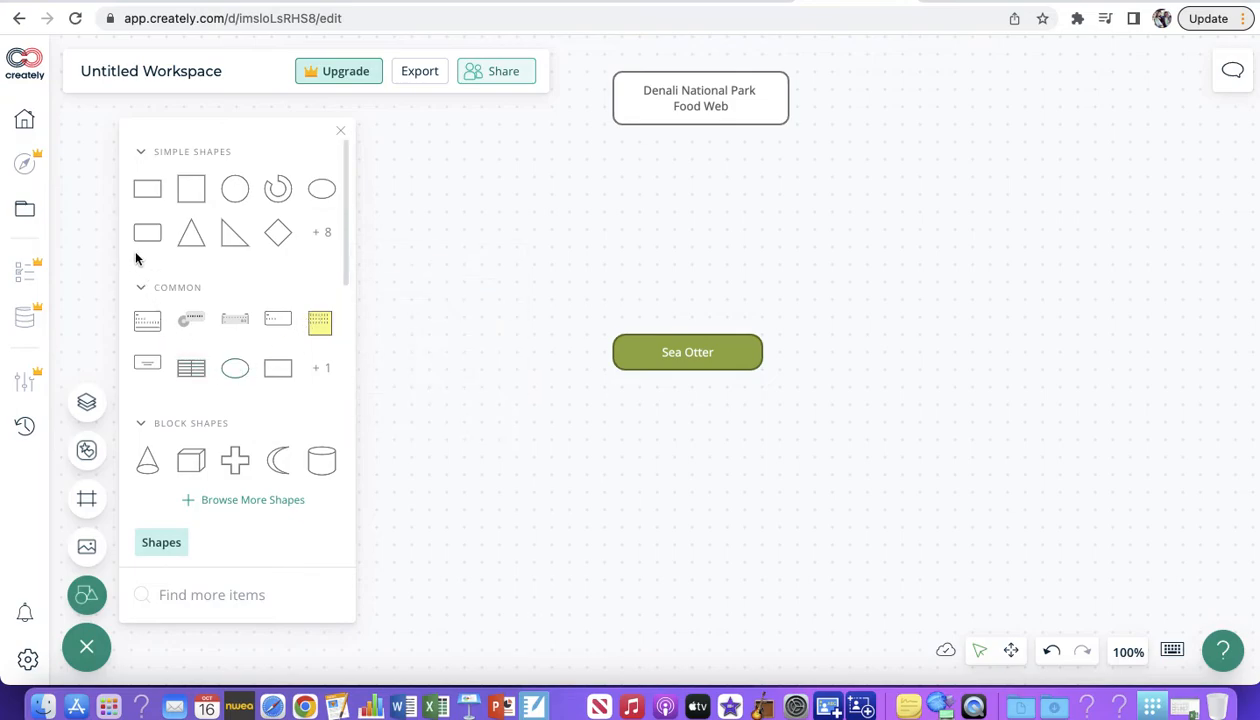
{"action": "left_click_drag", "start_coordinate": [151, 237], "coordinate": [780, 445]}
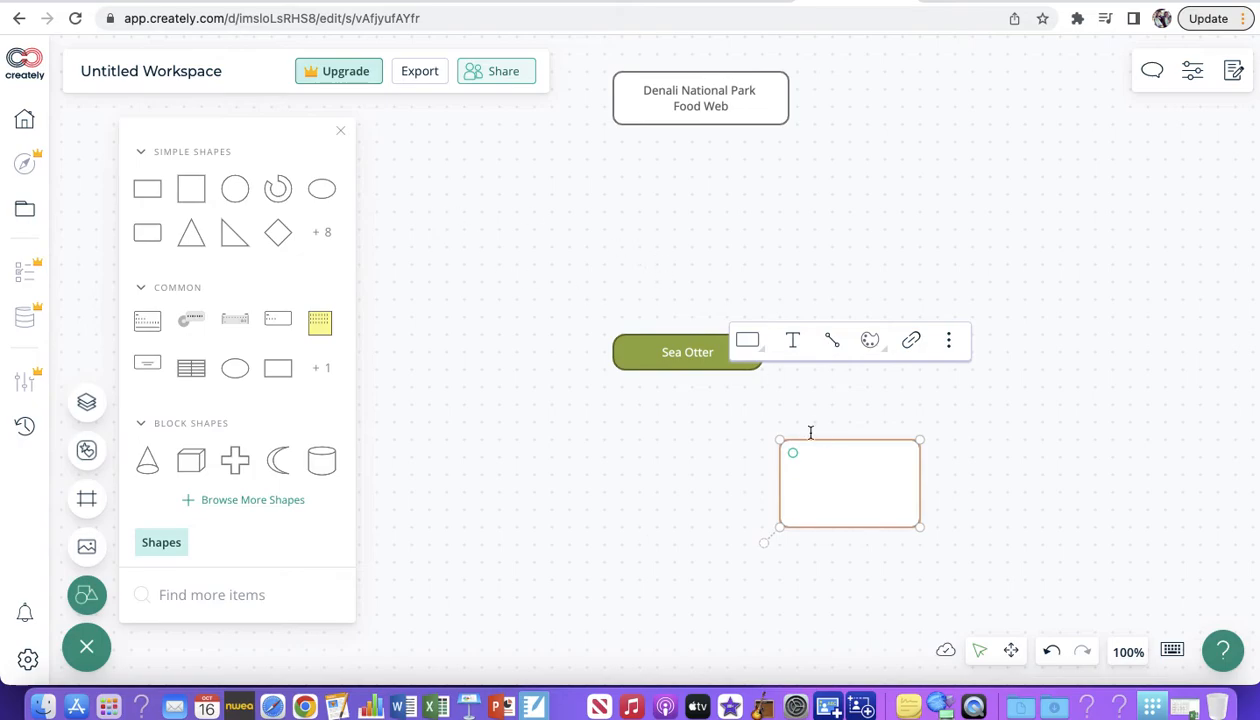
{"action": "left_click", "coordinate": [792, 340]}
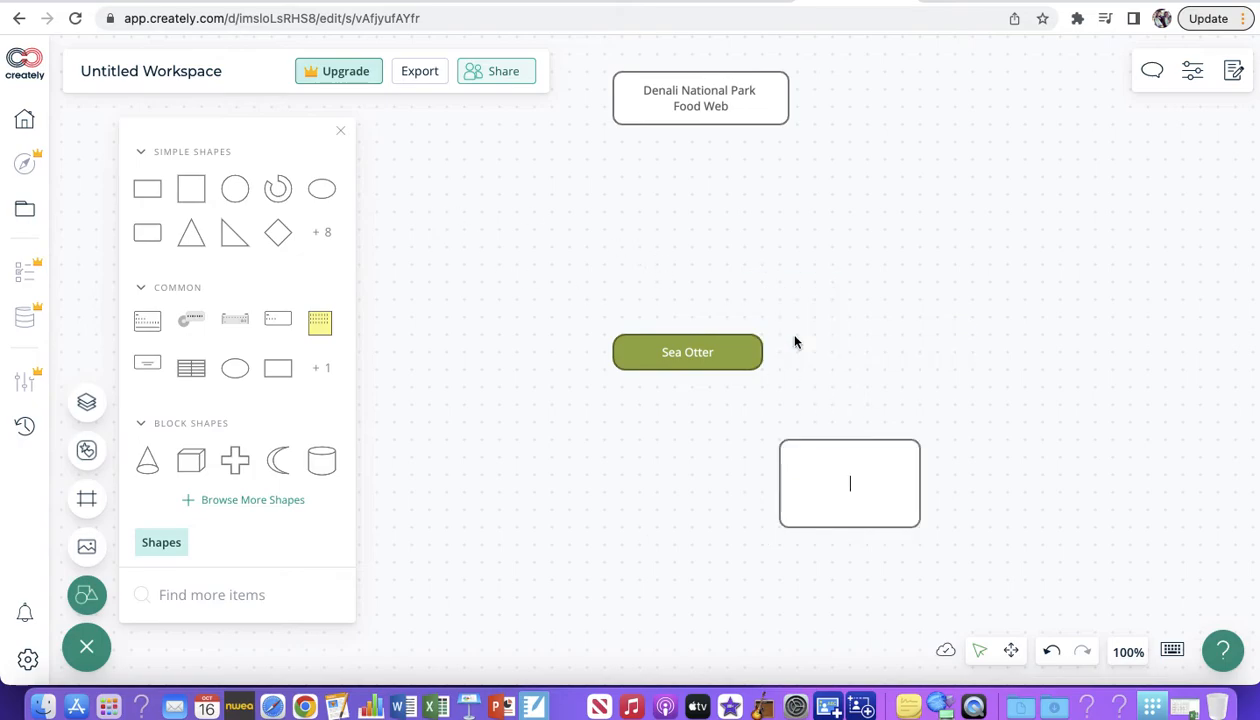
{"action": "type", "text": "Sea stars"}
{"action": "key", "text": "Return"}
{"action": "key", "text": "BackSpace"}
{"action": "left_click", "coordinate": [853, 520]}
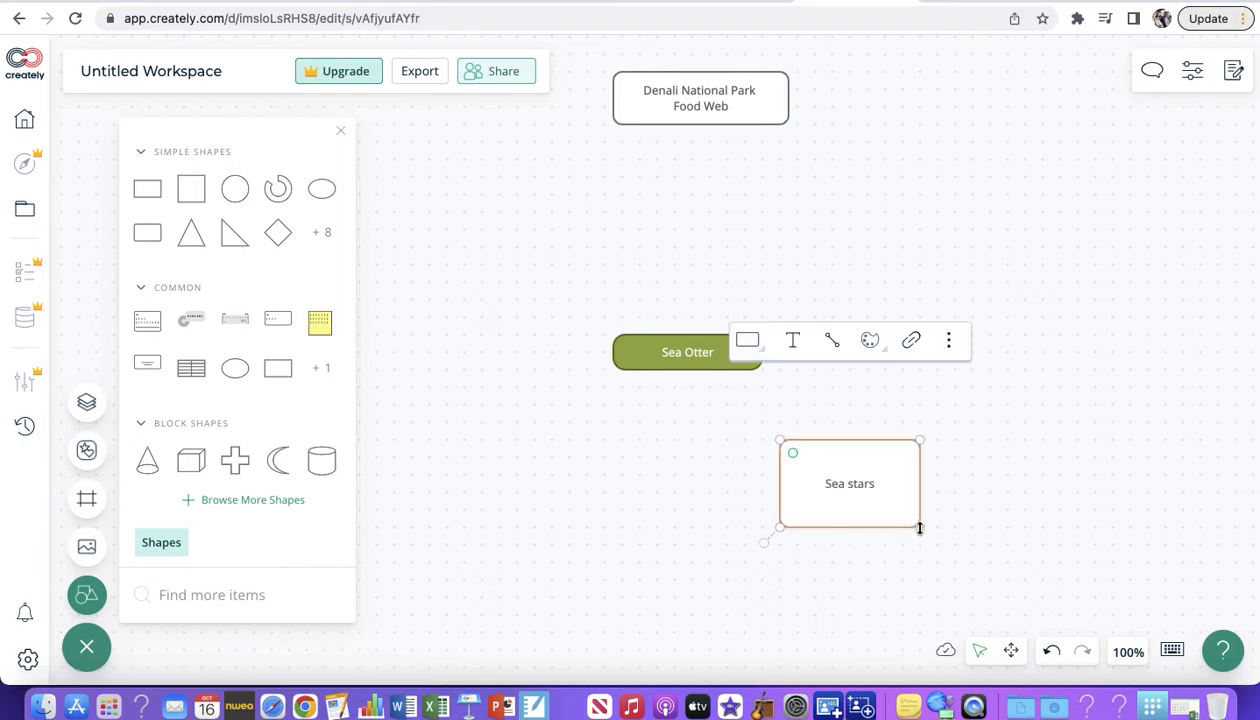
{"action": "left_click_drag", "start_coordinate": [919, 527], "coordinate": [924, 473]}
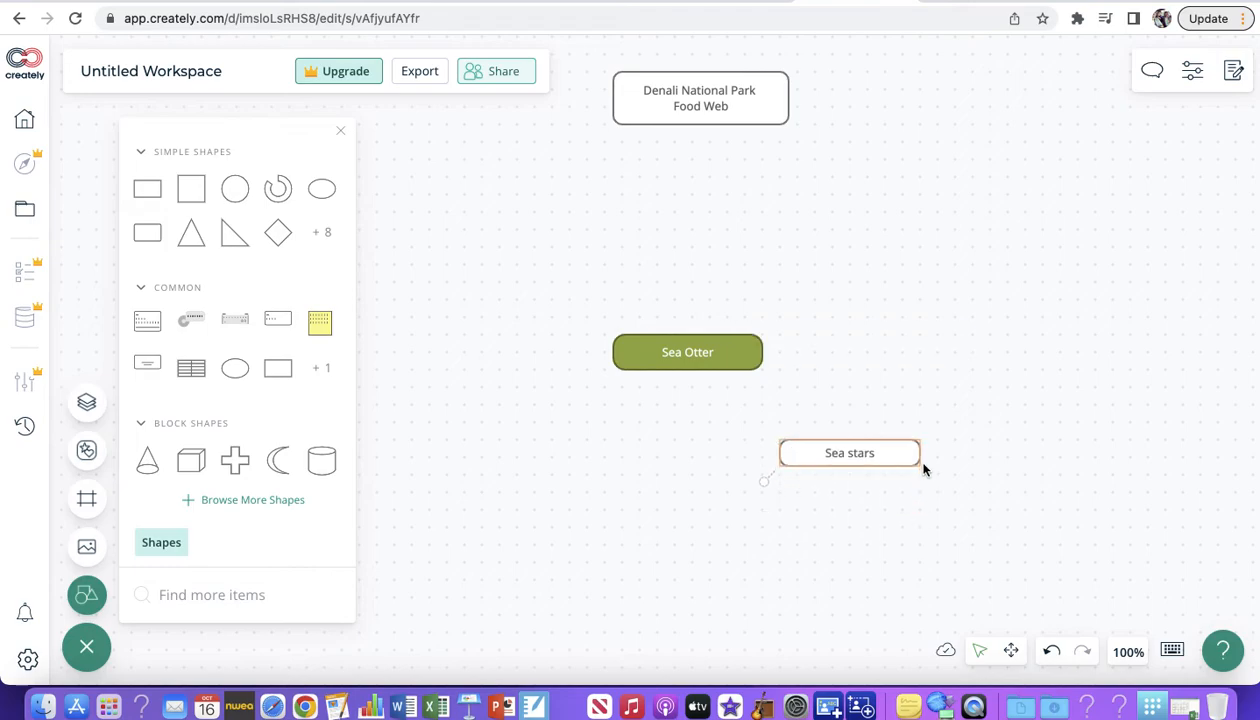
{"action": "left_click", "coordinate": [873, 386]}
Move the Sea Otter box down to sit level beside the Sea stars box, and select the Sea stars box.
{"action": "left_click_drag", "start_coordinate": [687, 360], "coordinate": [642, 438]}
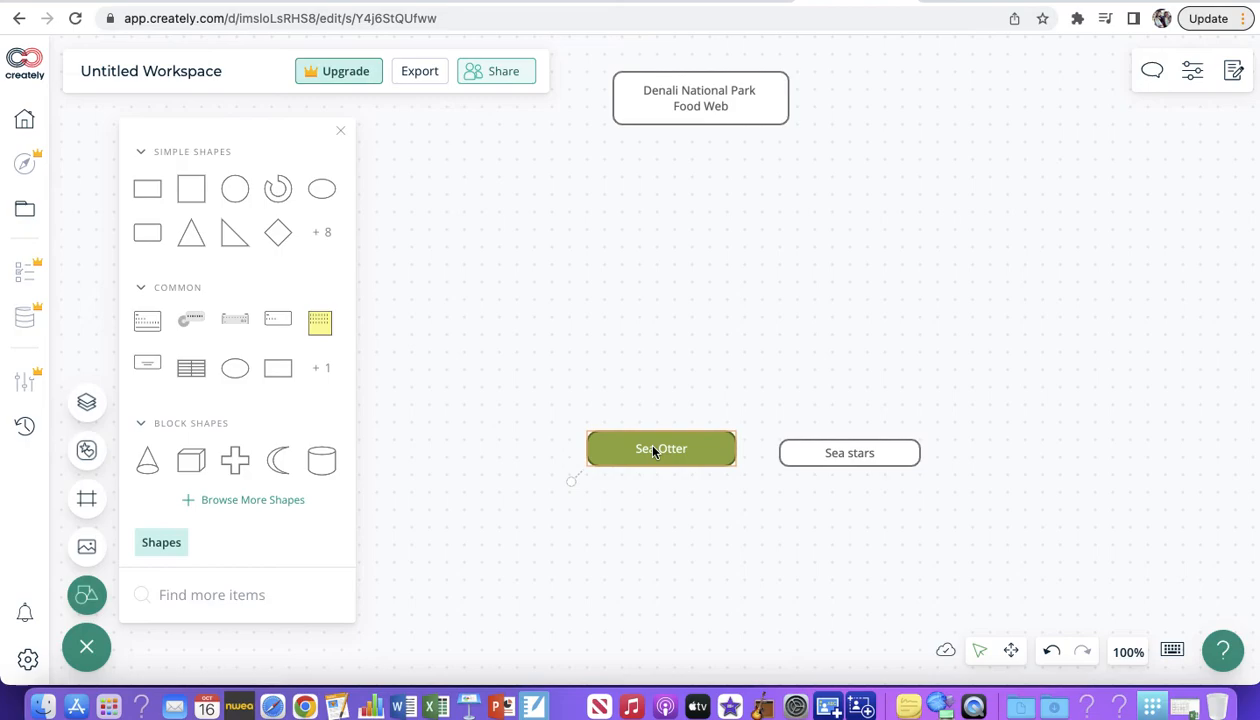
{"action": "left_click", "coordinate": [657, 364]}
{"action": "left_click", "coordinate": [818, 453]}
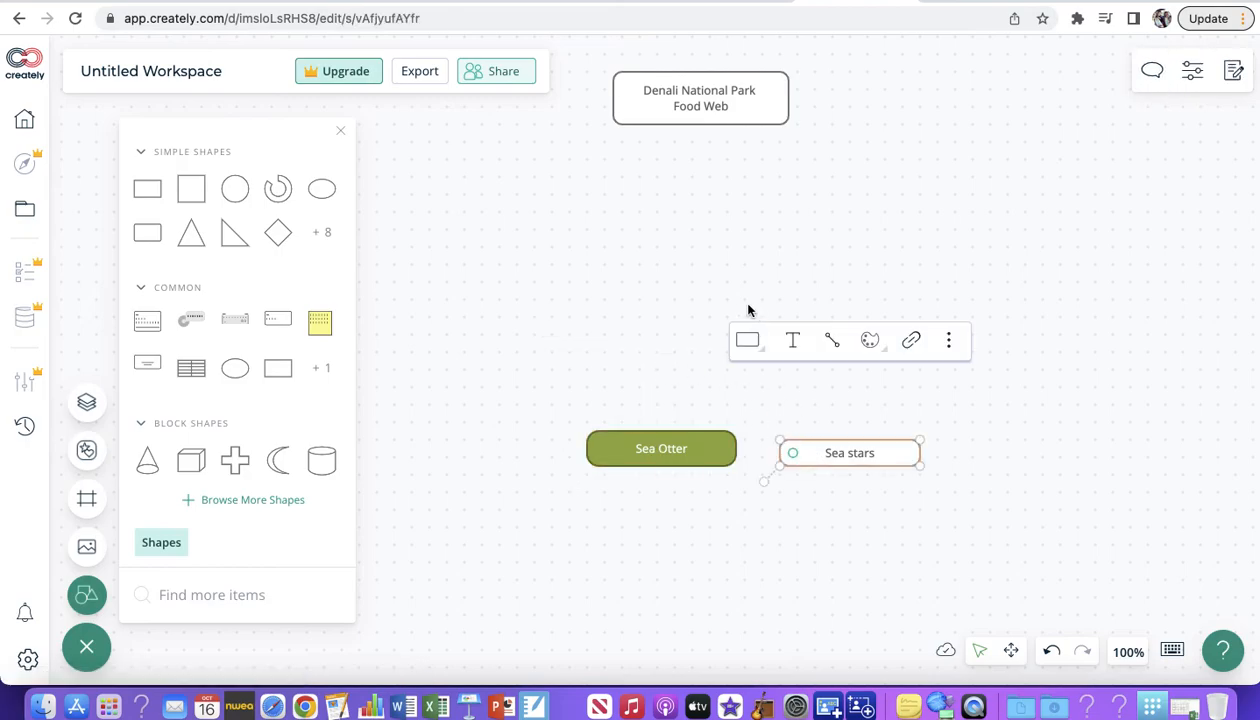